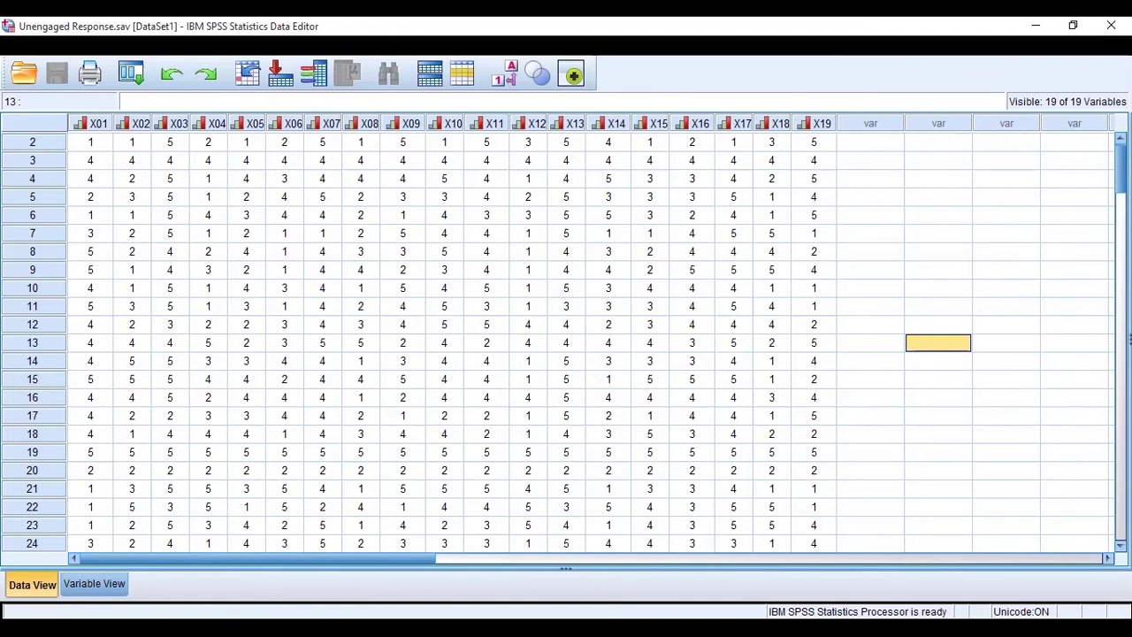
# Look through the responses in X01 to X19 for cases with identical answers throughout, highlighting case 3 as an example.
pyautogui.scroll(-20, 566, 343)
pyautogui.scroll(7, 566, 344)
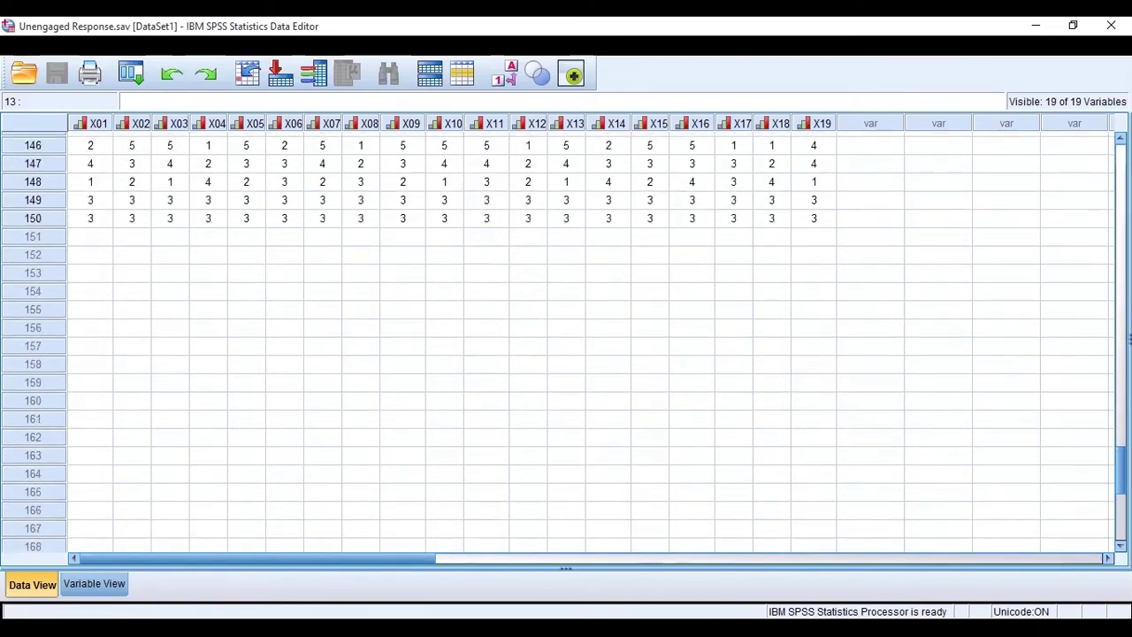
pyautogui.scroll(20, 897, 238)
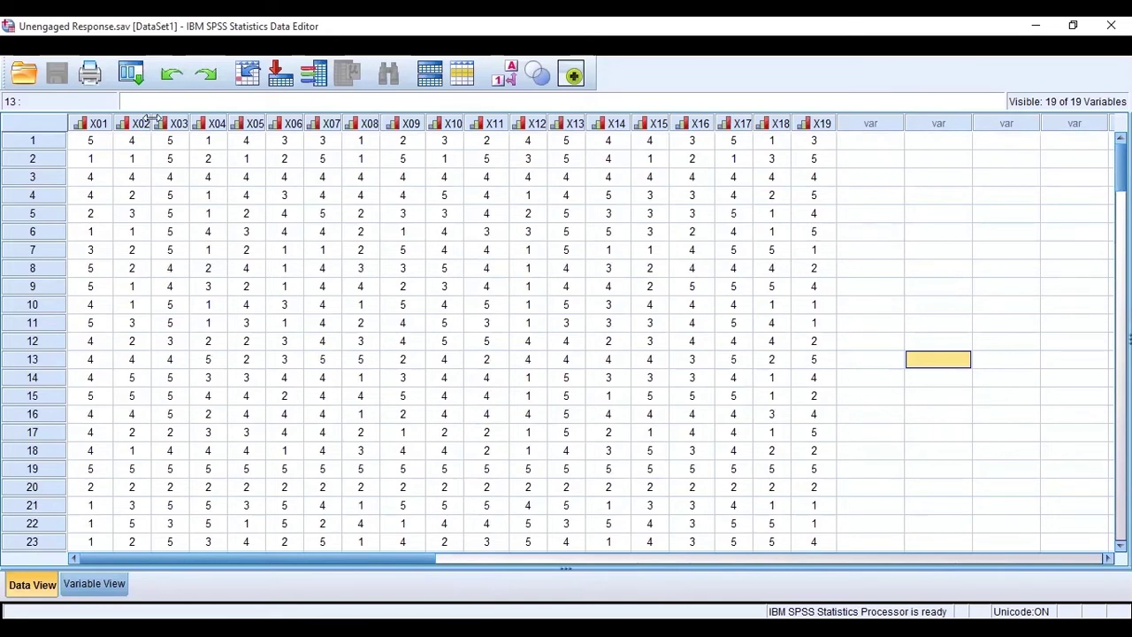
pyautogui.click(32, 177)
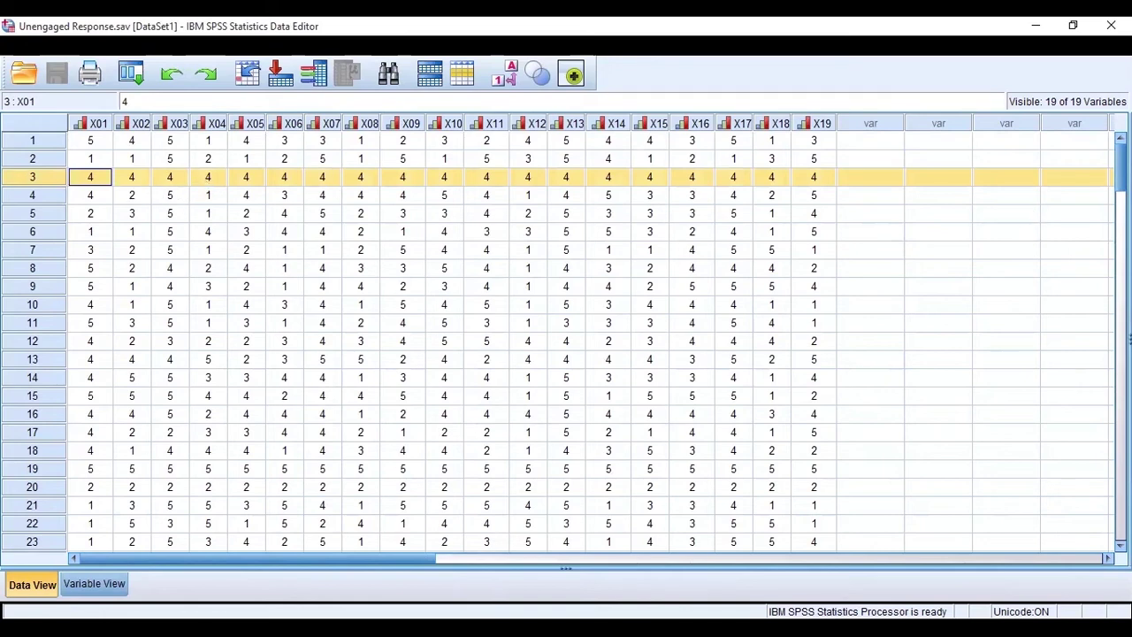
pyautogui.scroll(-16, 565, 345)
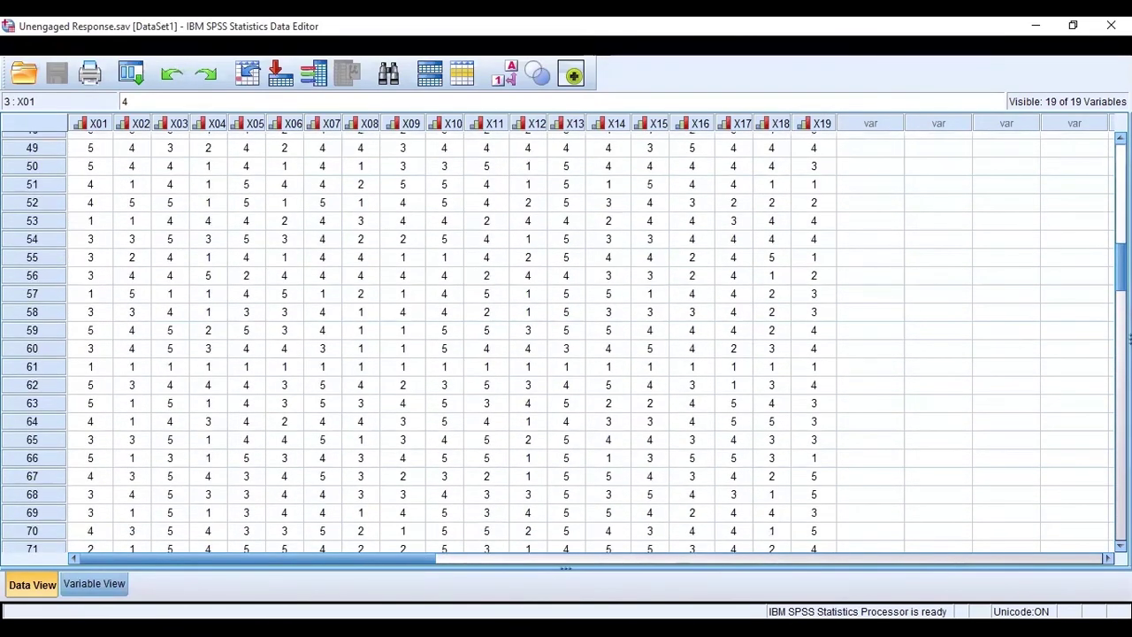
pyautogui.scroll(-1, 566, 345)
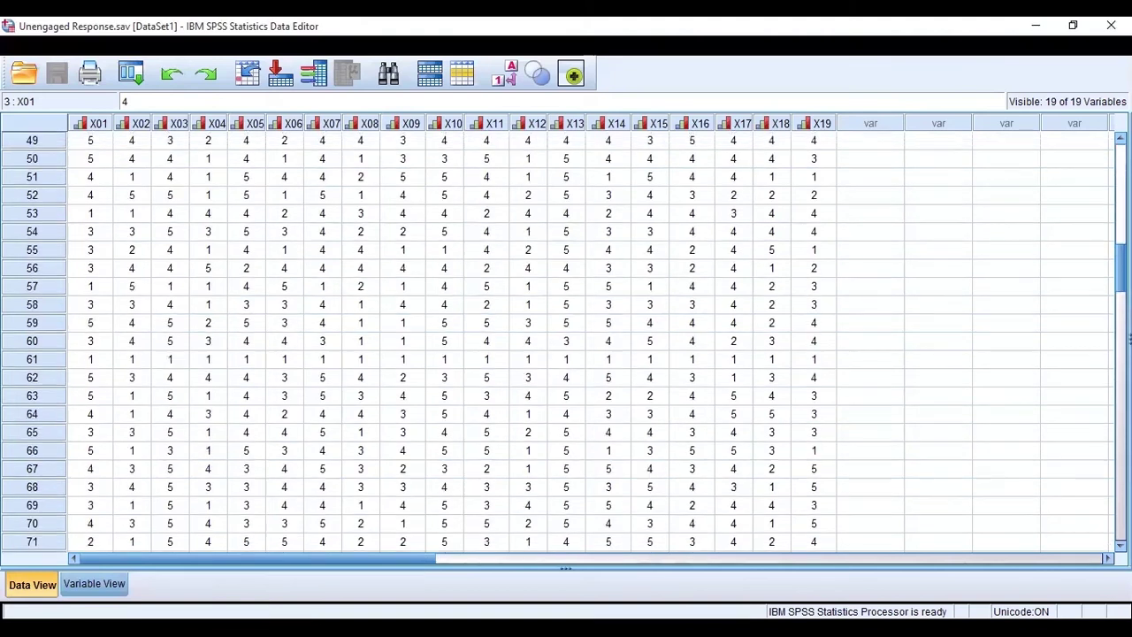
pyautogui.scroll(16, 1009, 265)
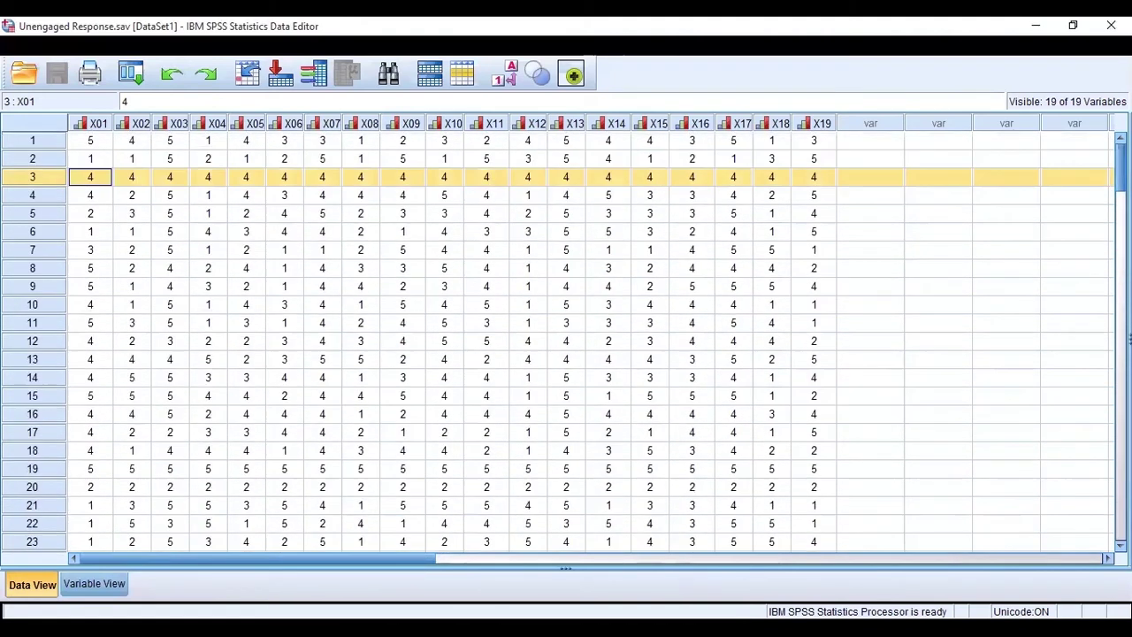
pyautogui.click(1010, 270)
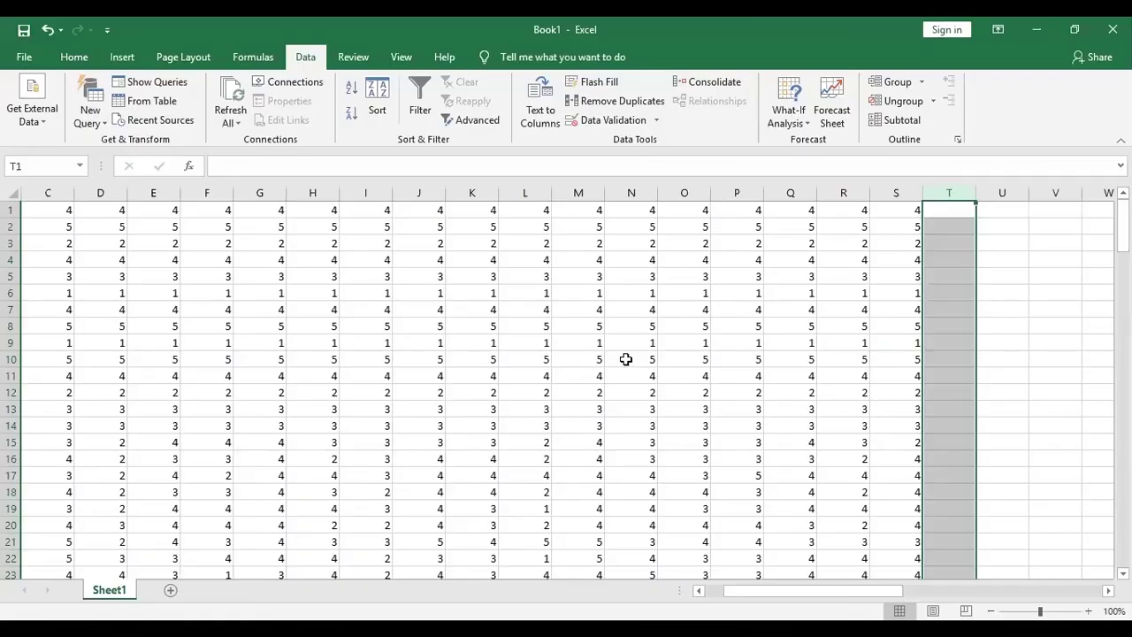
# In the Excel workbook Book1, enter =STDEV.P(C1:S1) in cell T1 to calculate the first respondent's standard deviation.
pyautogui.click(625, 357)
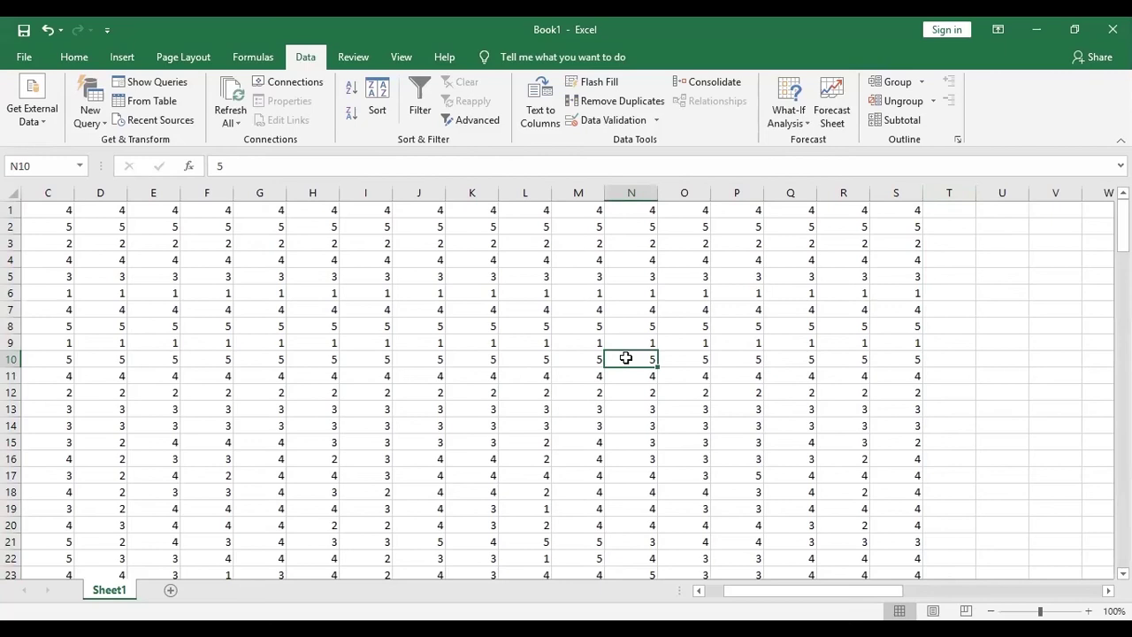
pyautogui.click(934, 211)
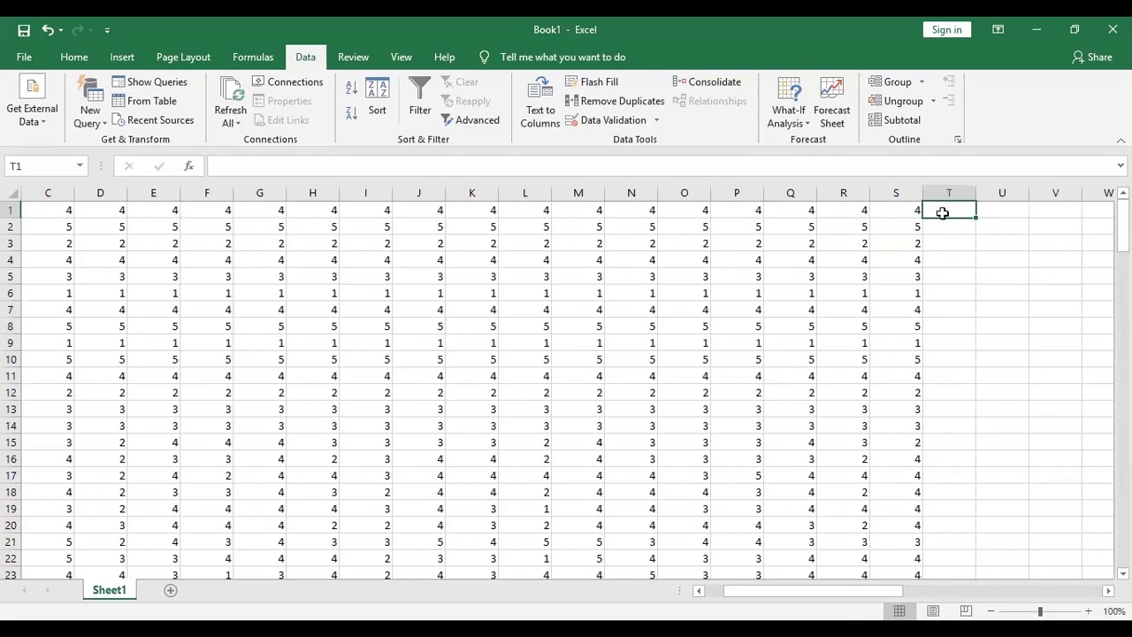
pyautogui.write('=')
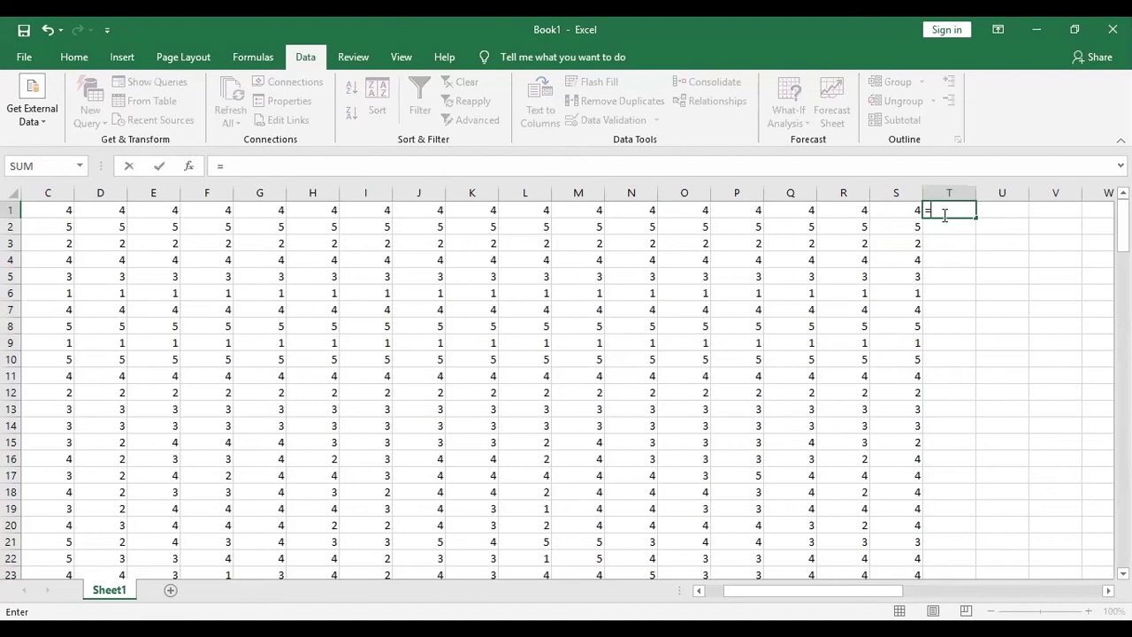
pyautogui.write('sta')
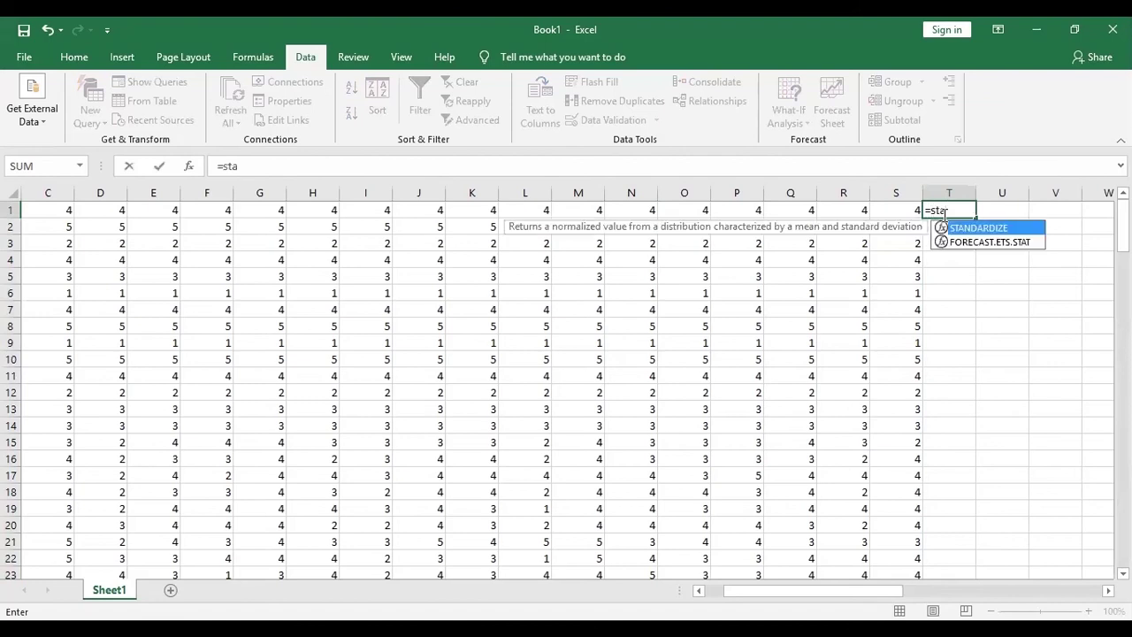
pyautogui.press('BackSpace')
pyautogui.write('d')
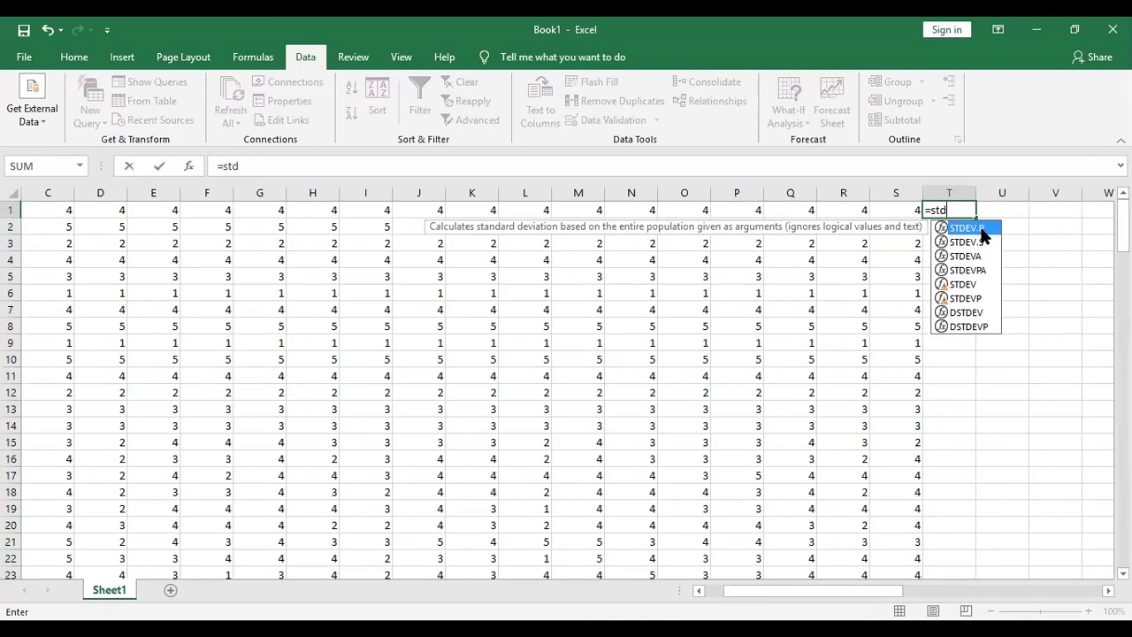
pyautogui.doubleClick(980, 229)
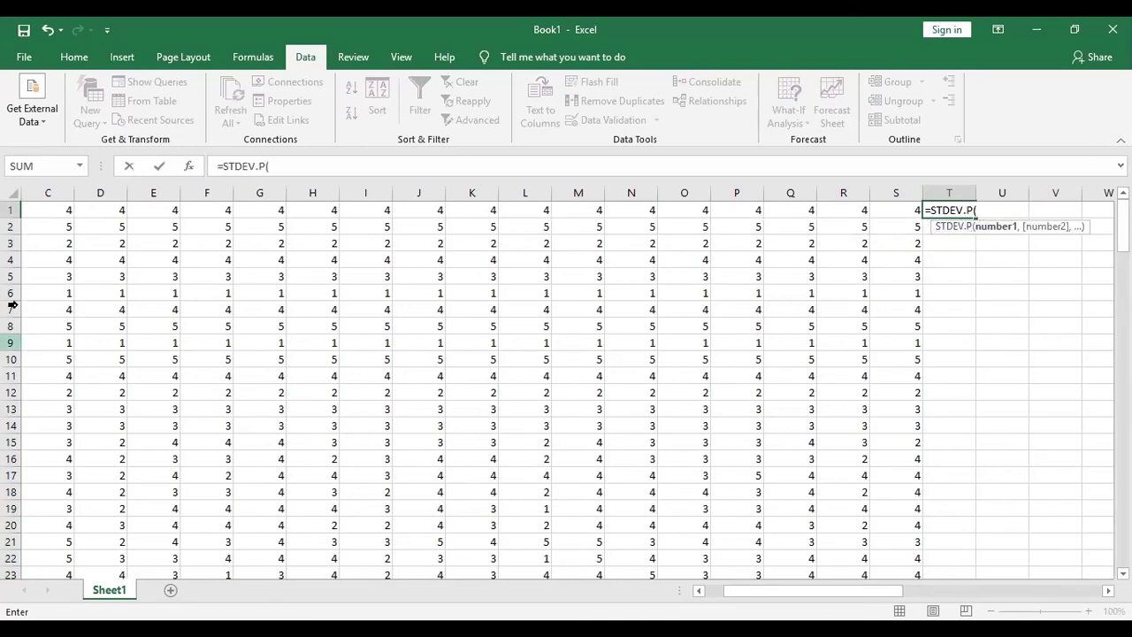
pyautogui.click(49, 213)
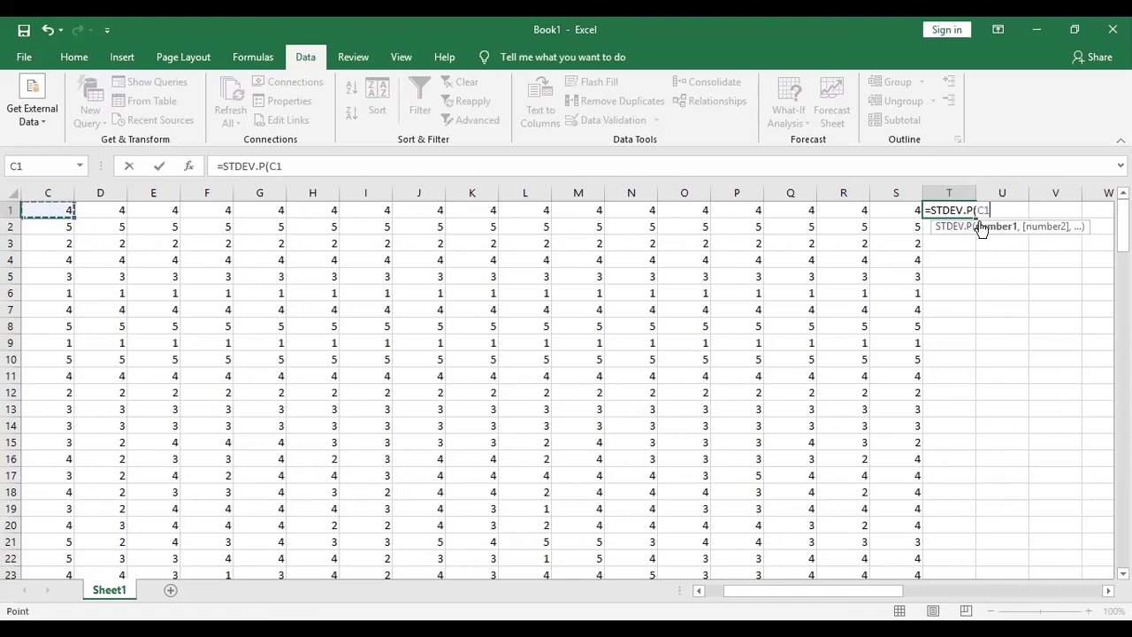
pyautogui.hotkey('ctrl', 'shift', 'Right')
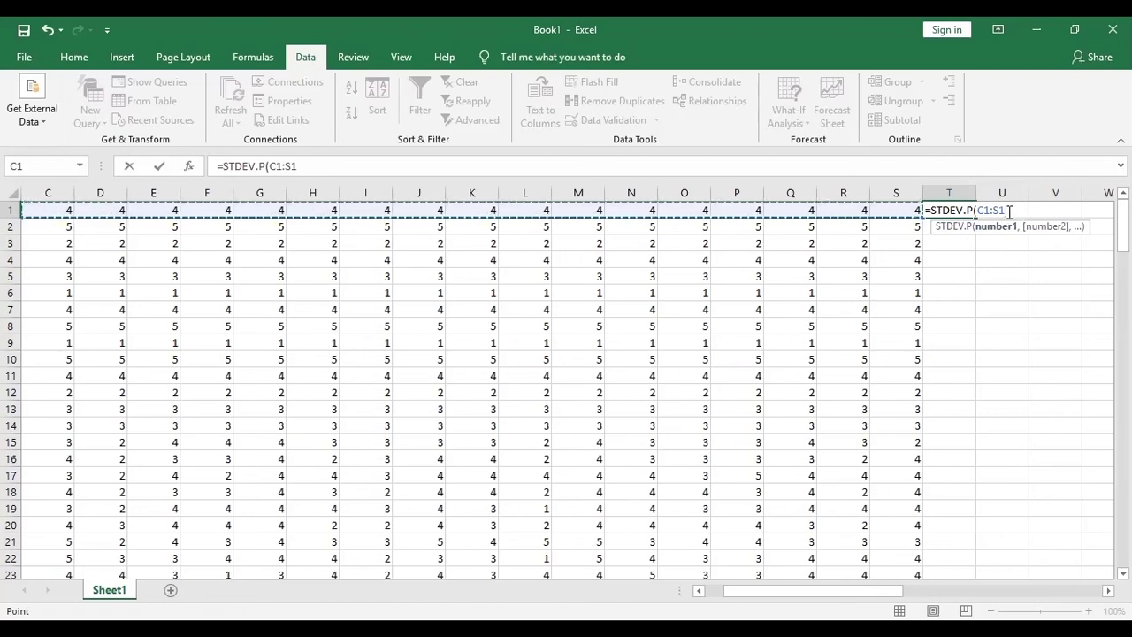
pyautogui.write(')')
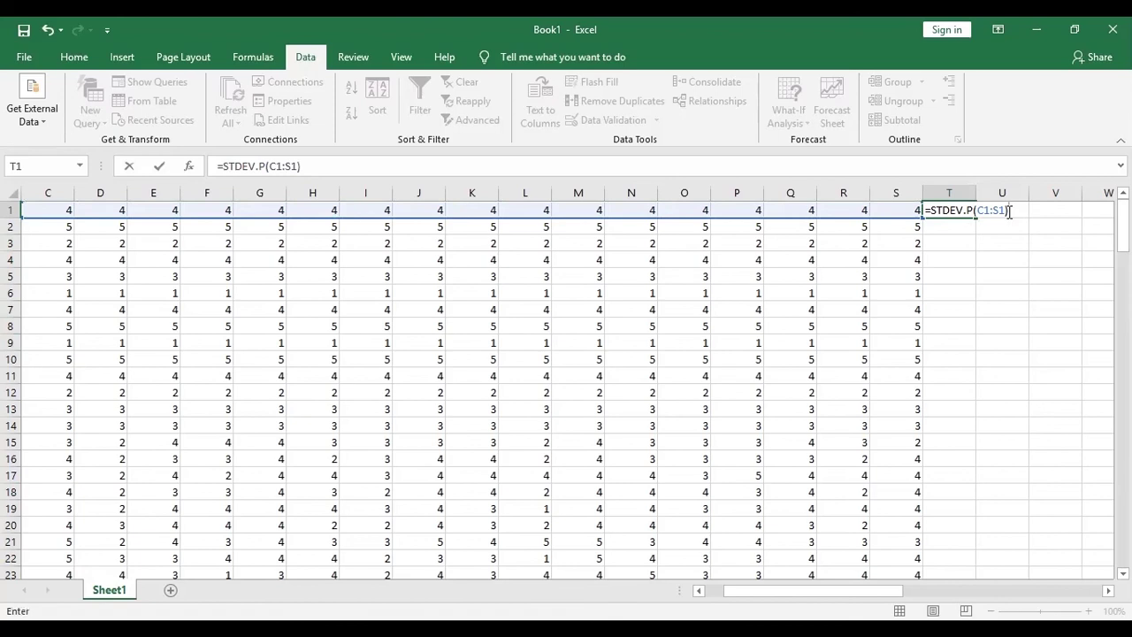
pyautogui.press('Return')
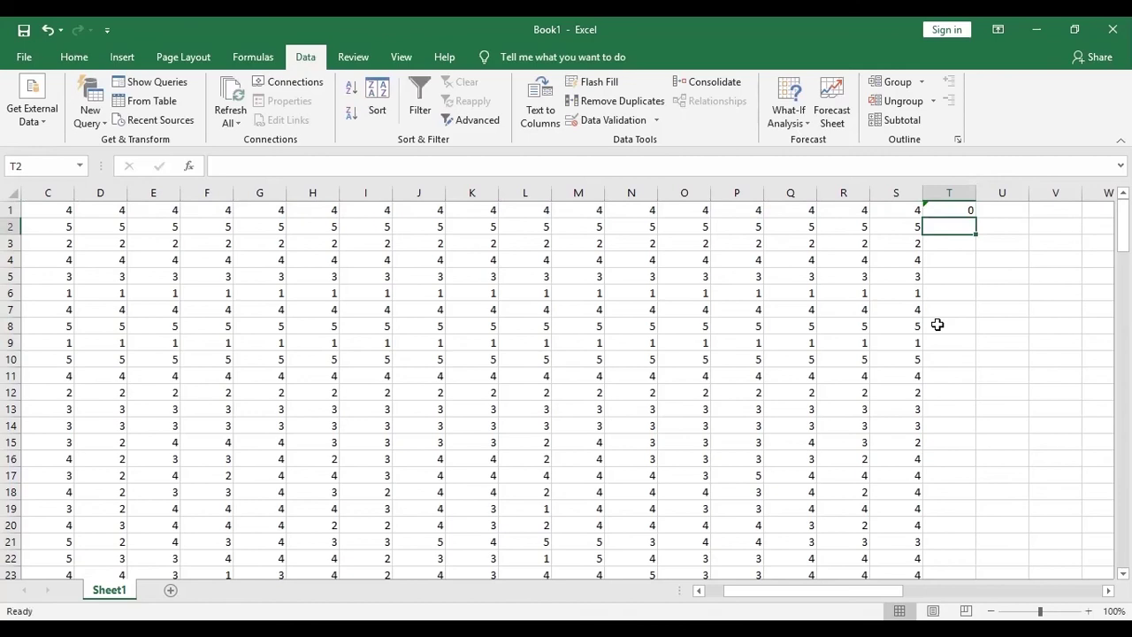
# Fill the standard deviation formula from T1 down to T149 and deselect the filled range.
pyautogui.click(964, 209)
pyautogui.moveTo(973, 220); pyautogui.dragTo(963, 518)
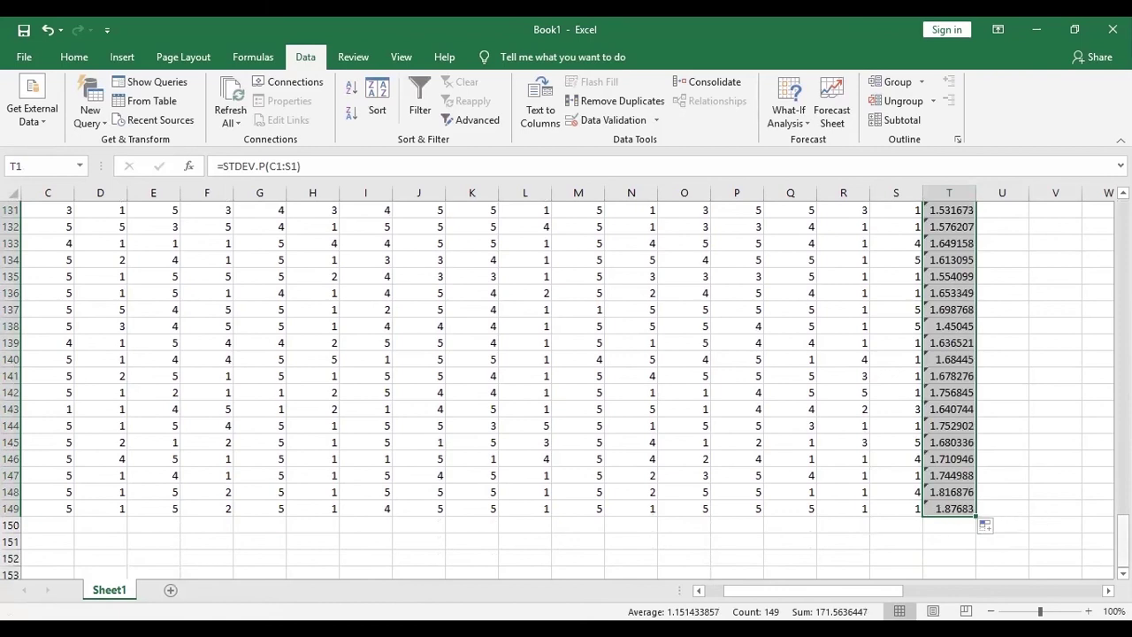
pyautogui.scroll(20, 963, 518)
pyautogui.click(1069, 292)
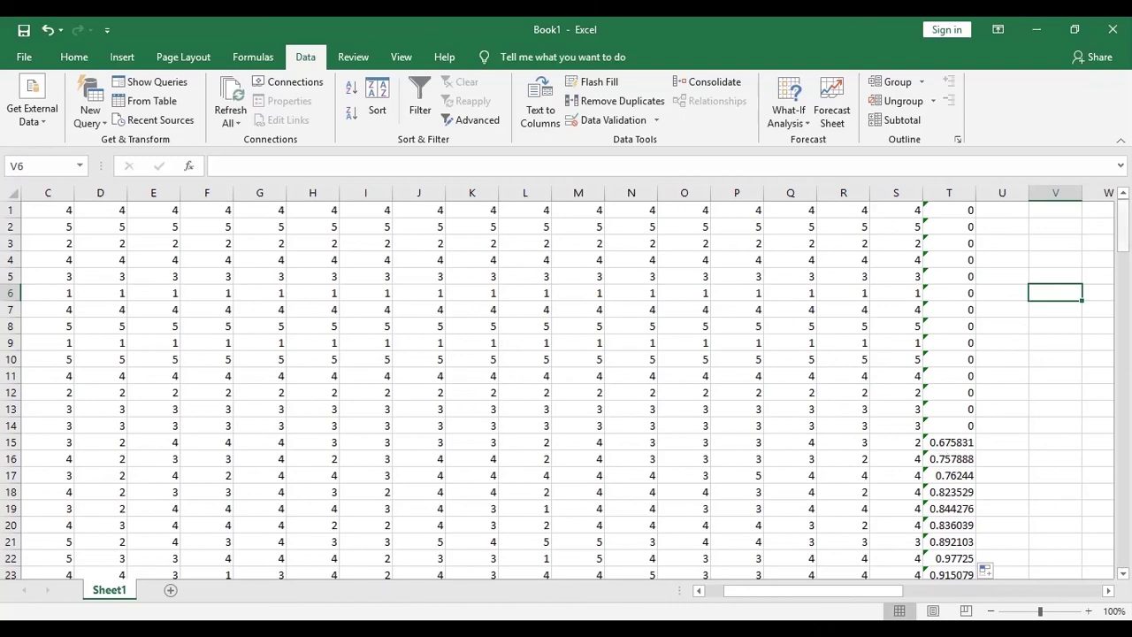
# Review the standard deviations in column T from the first respondent to the last and return to row 1.
pyautogui.scroll(-6, 1021, 301)
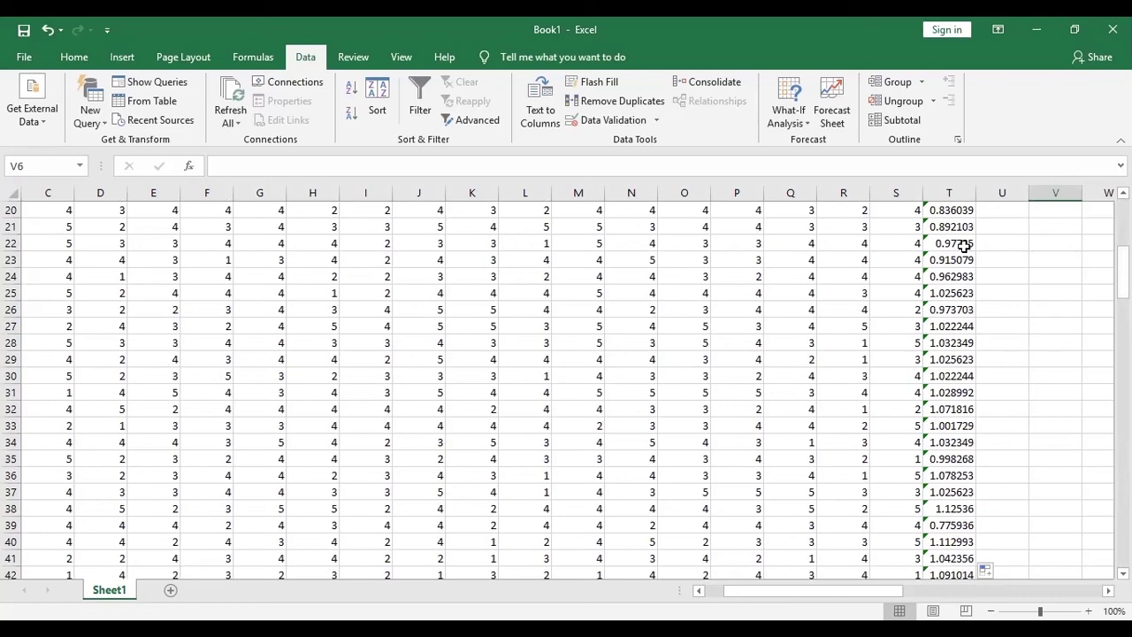
pyautogui.scroll(-2, 932, 445)
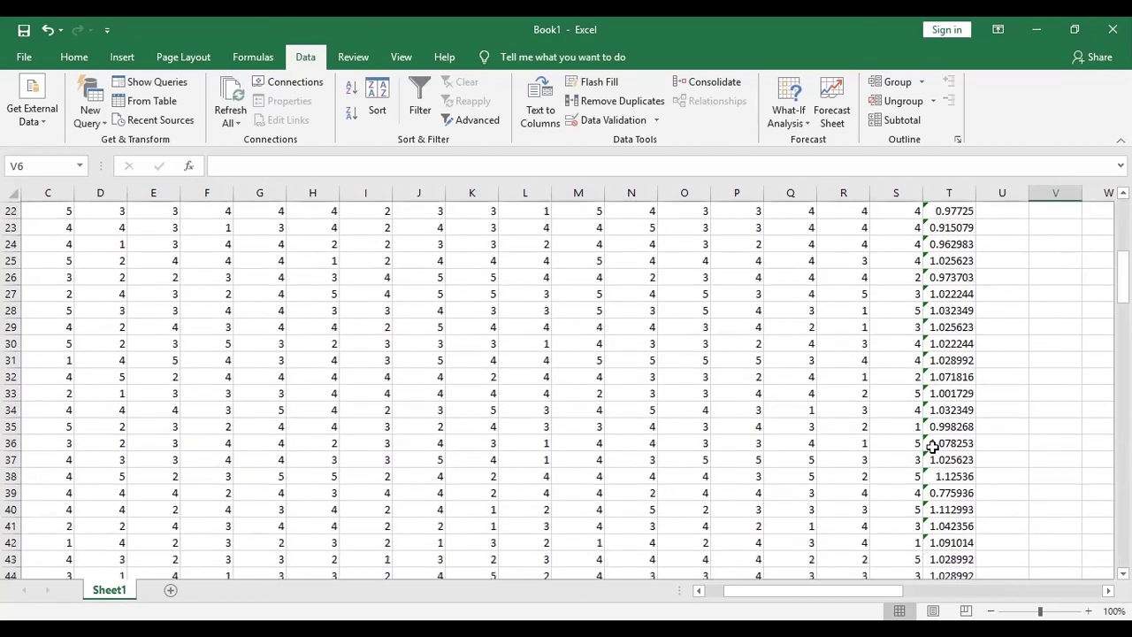
pyautogui.click(932, 509)
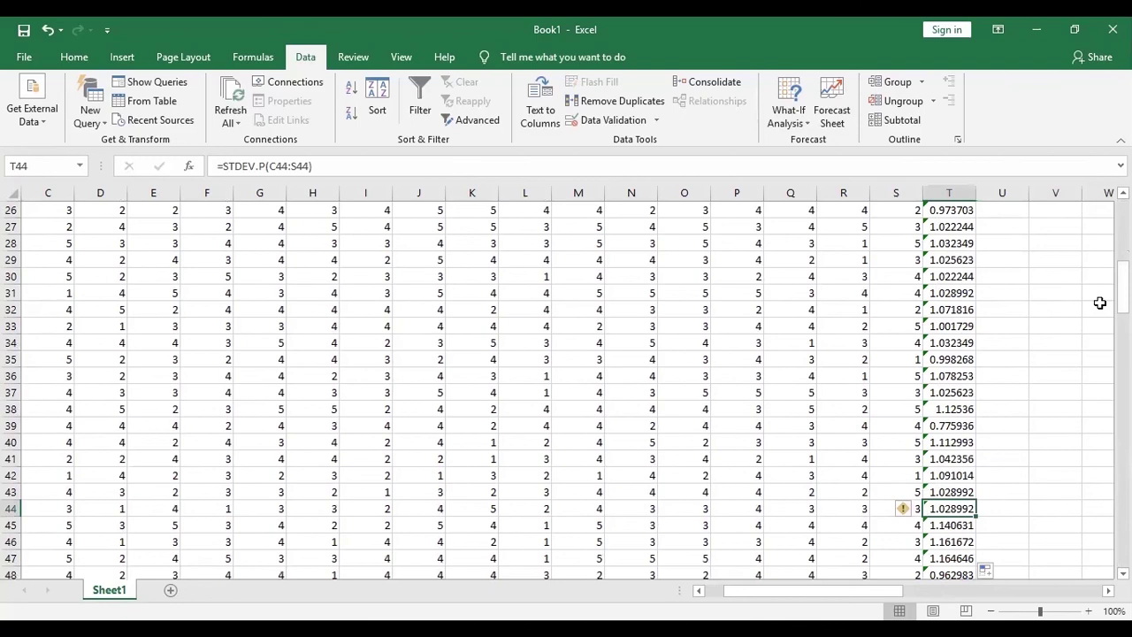
pyautogui.moveTo(1123, 283); pyautogui.dragTo(1122, 509)
pyautogui.scroll(-4, 953, 504)
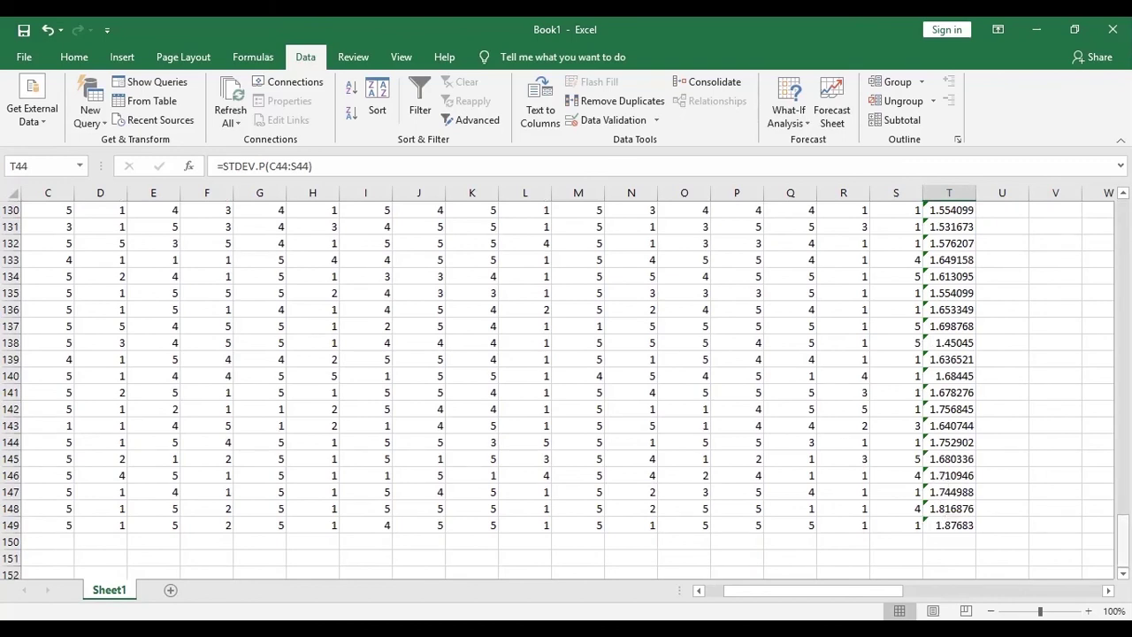
pyautogui.moveTo(1123, 540); pyautogui.dragTo(1123, 225)
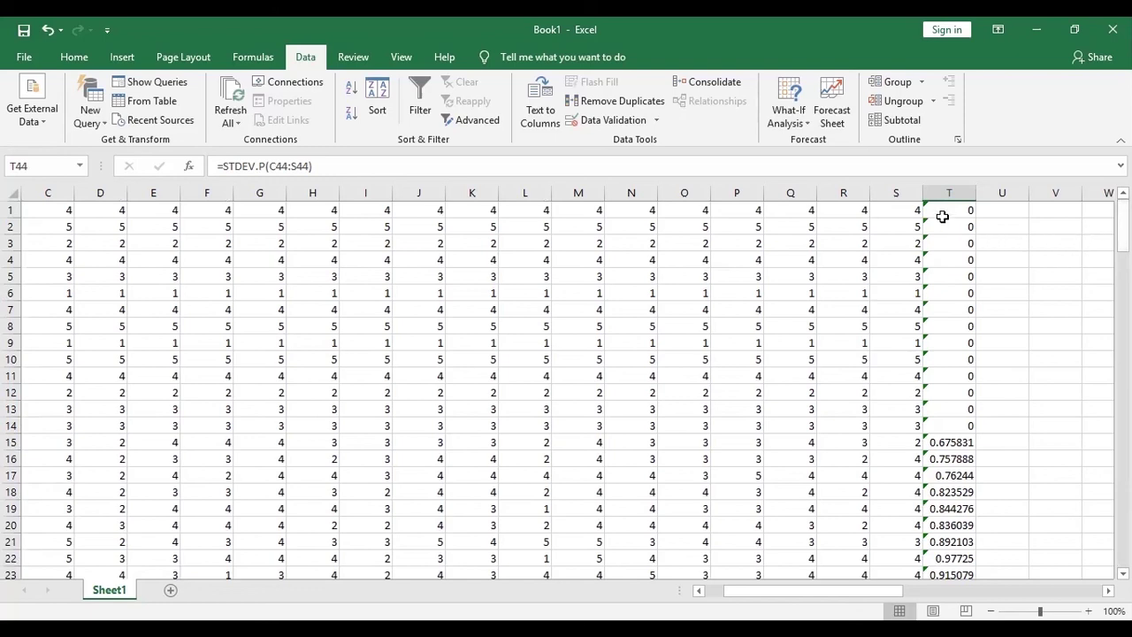
# Select entire rows 1 to 14, the unengaged responses, and show the option for deleting them without applying it.
pyautogui.click(29, 212)
pyautogui.click(9, 214)
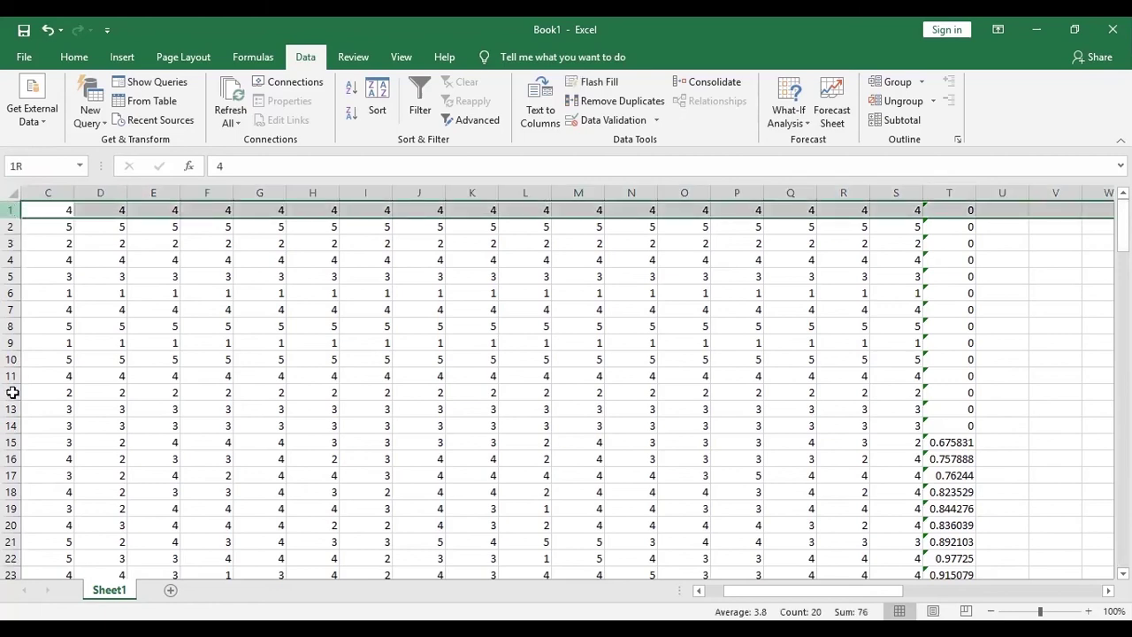
pyautogui.keyDown('shift'); pyautogui.click(7, 428); pyautogui.keyUp('shift')
pyautogui.click(256, 310)
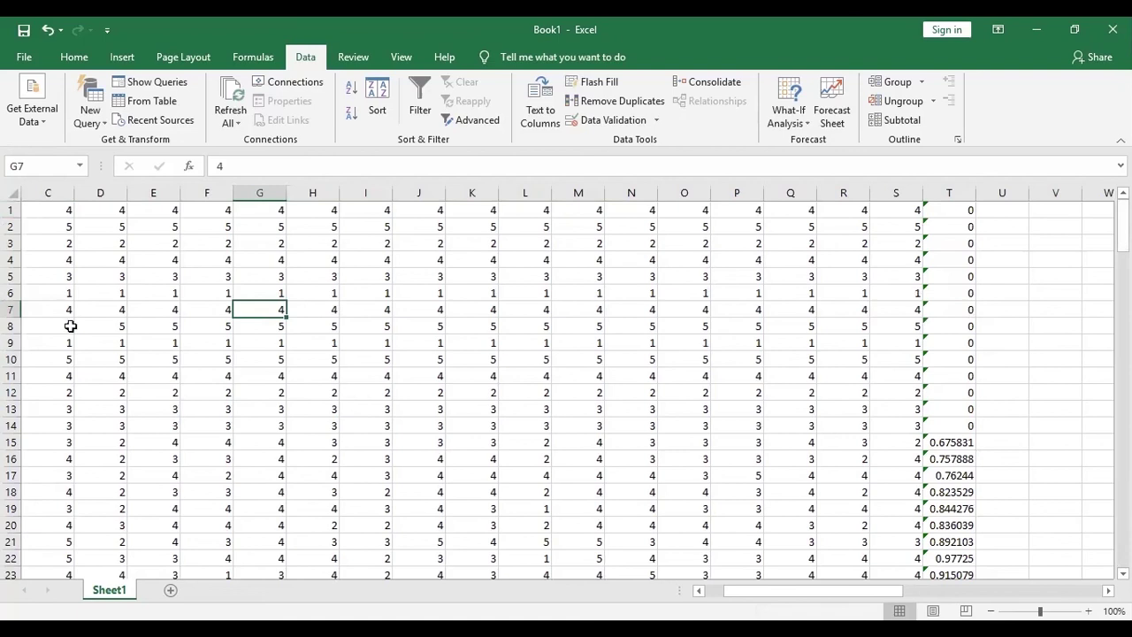
pyautogui.moveTo(13, 212); pyautogui.dragTo(9, 422)
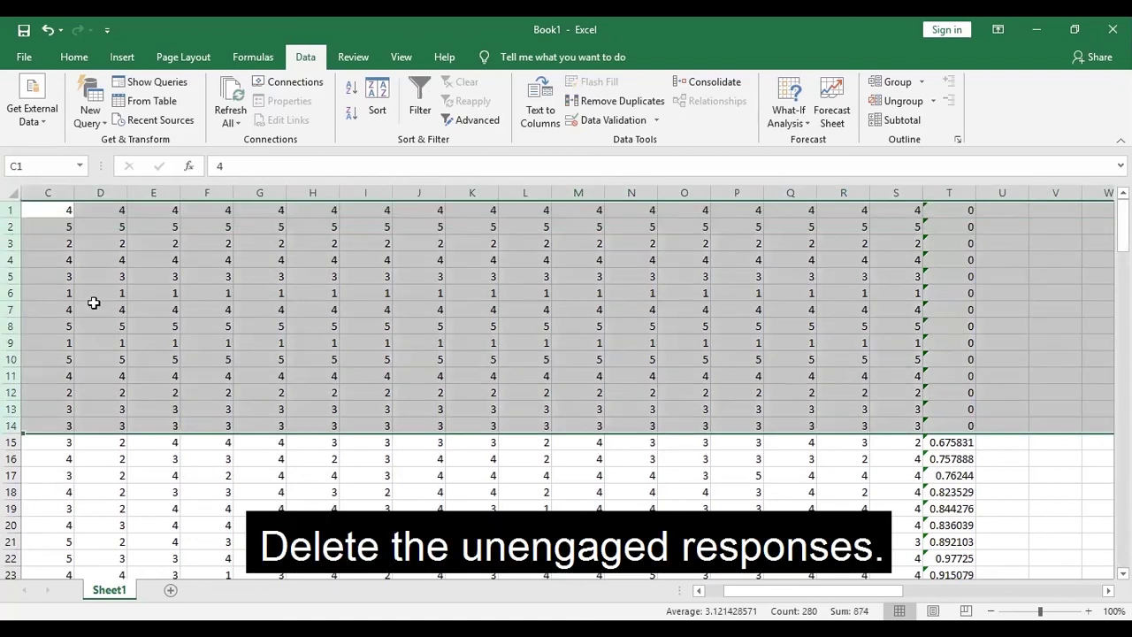
pyautogui.rightClick(137, 444)
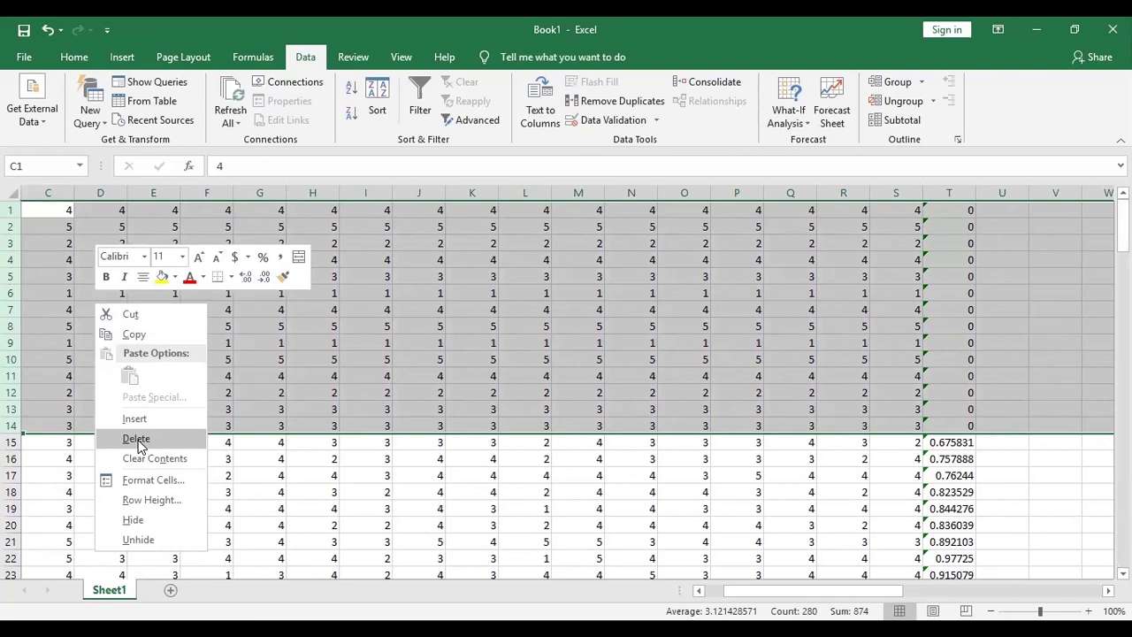
pyautogui.press('Escape')
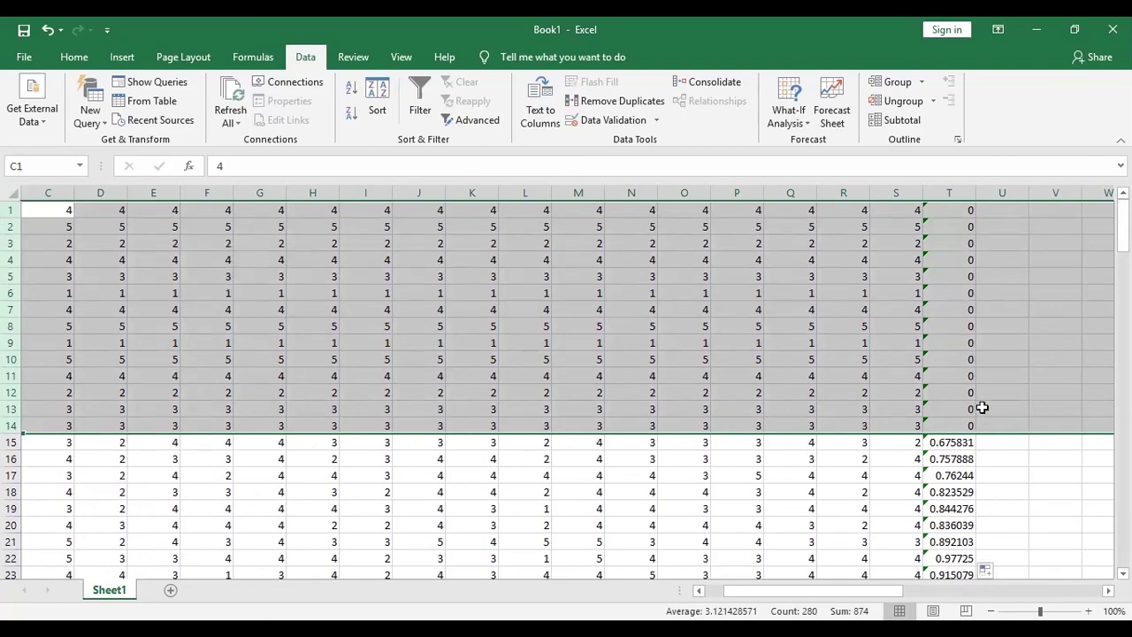